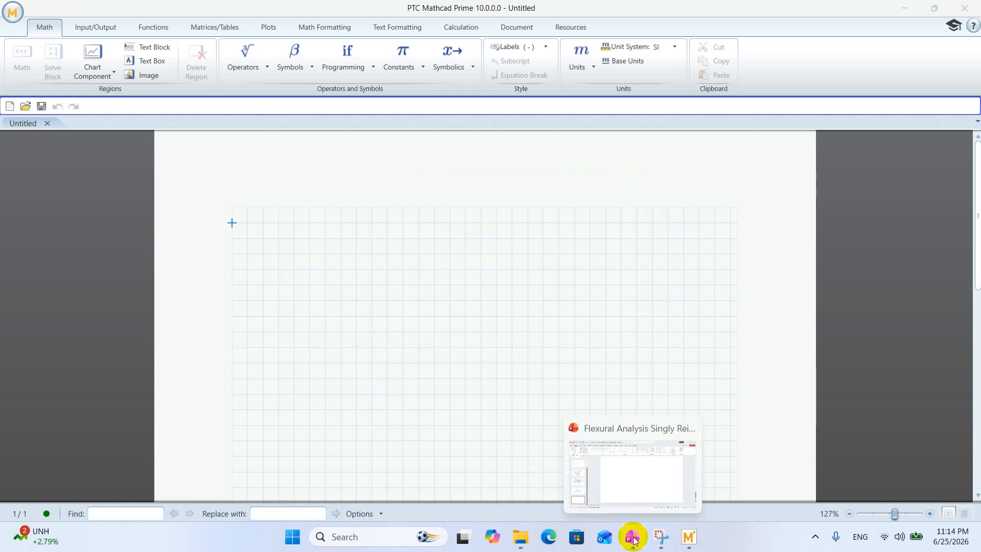
- Switch to PowerPoint and change the green drawing pen's colour to black for writing on the blank slide 7
left_click(633, 537)
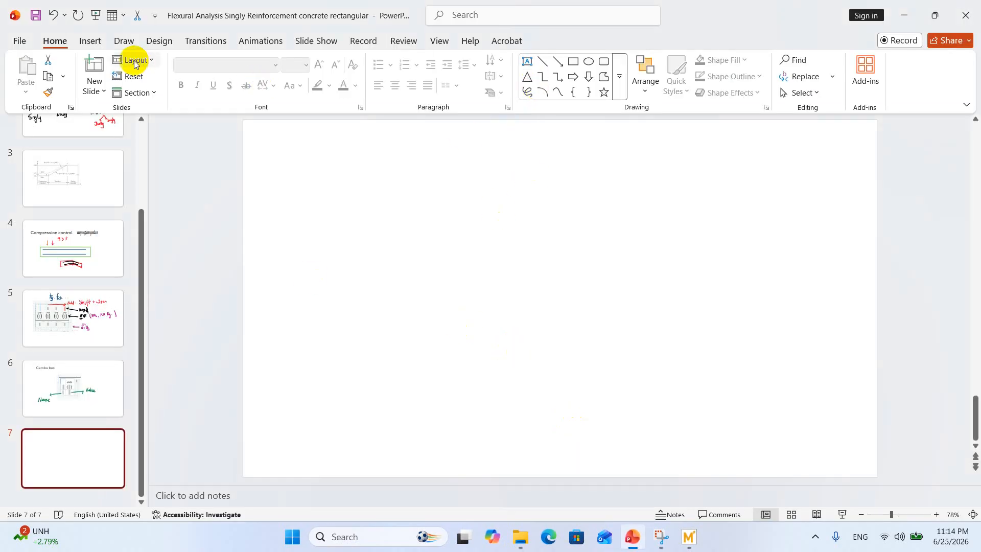
left_click(123, 41)
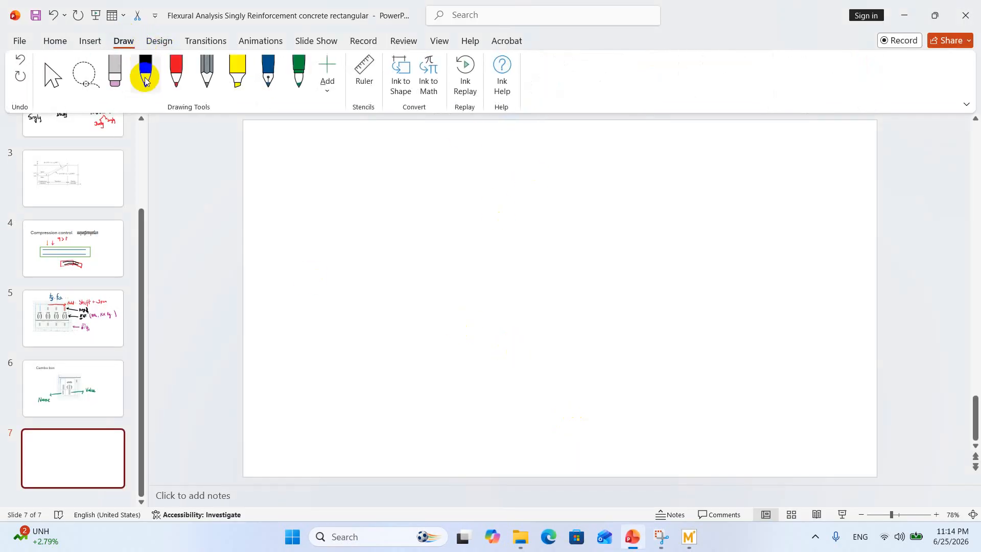
left_click(298, 85)
left_click(307, 91)
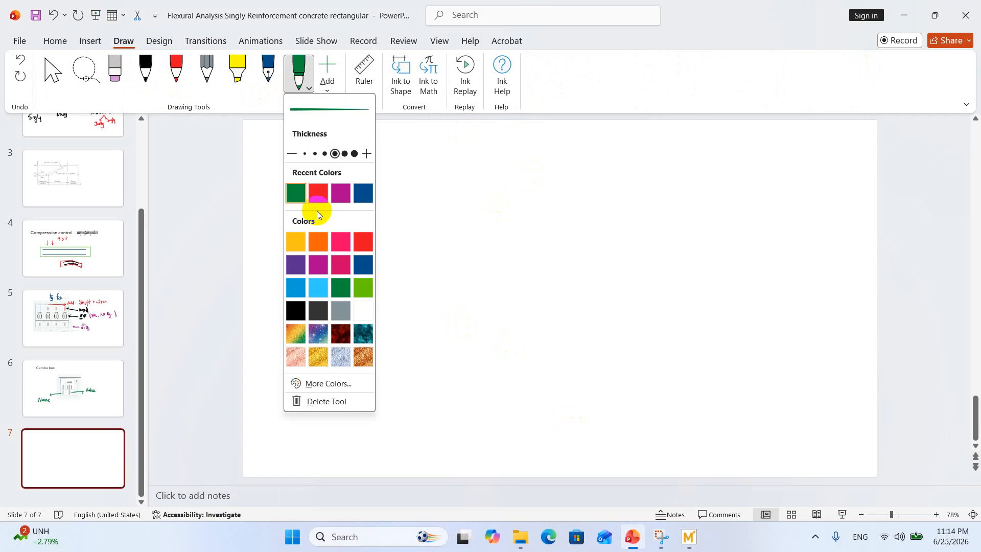
left_click(296, 312)
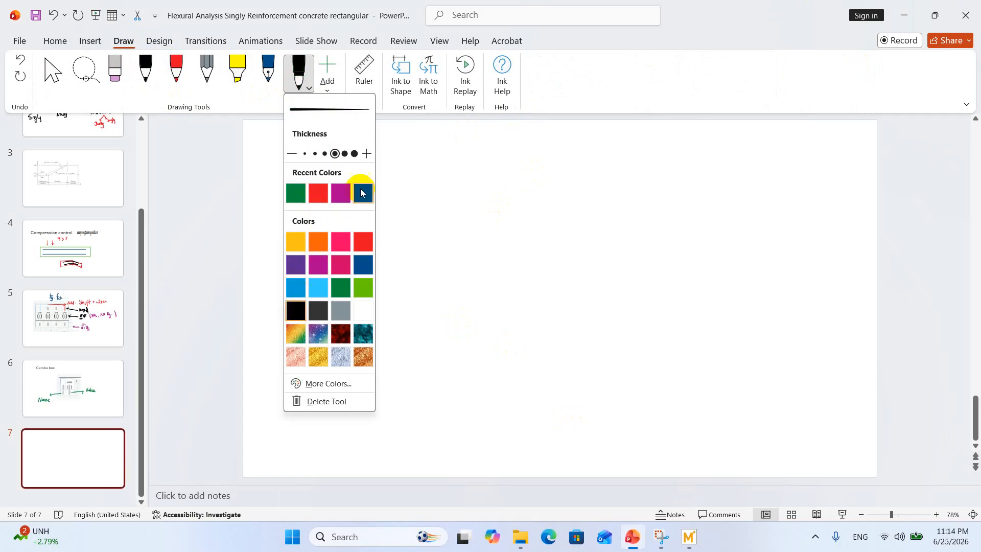
left_click(424, 145)
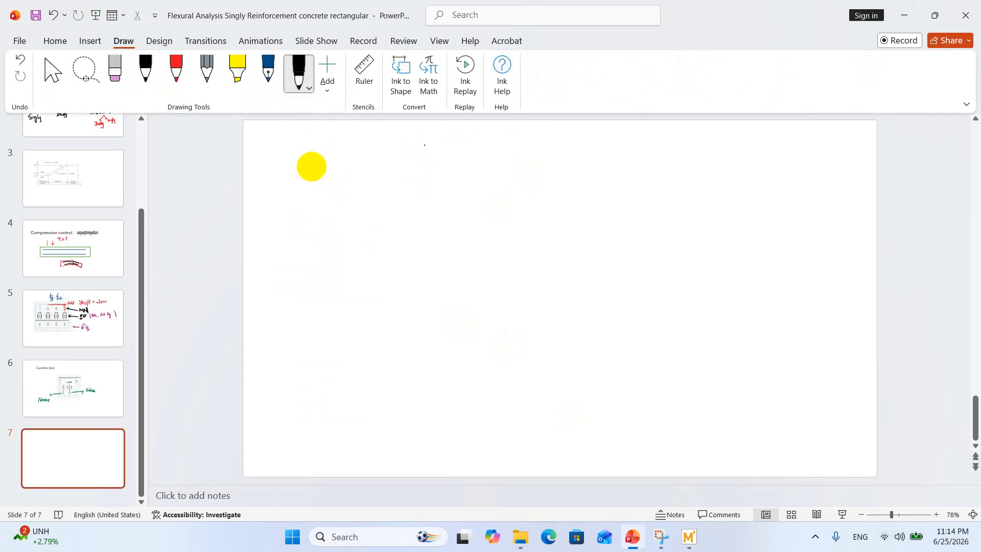
- Handwrite the headings "Math Cad" and "Excell" side by side on the blank slide and underline both
mouse_move(309, 152)
left_mouse_down()
mouse_move(306, 182)
mouse_move(324, 168)
mouse_move(346, 178)
left_mouse_up()
mouse_move(343, 163)
left_mouse_down()
mouse_move(395, 181)
mouse_move(403, 169)
mouse_move(413, 183)
mouse_move(419, 166)
mouse_move(420, 181)
left_mouse_up()
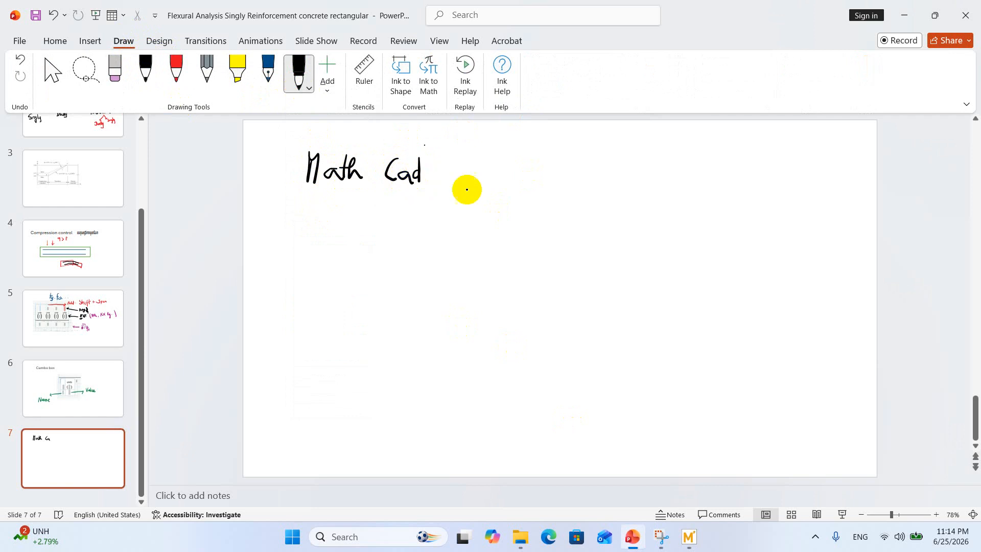
mouse_move(580, 158)
left_mouse_down()
mouse_move(593, 180)
mouse_move(581, 159)
mouse_move(607, 176)
mouse_move(629, 173)
mouse_move(646, 153)
mouse_move(652, 177)
left_mouse_up()
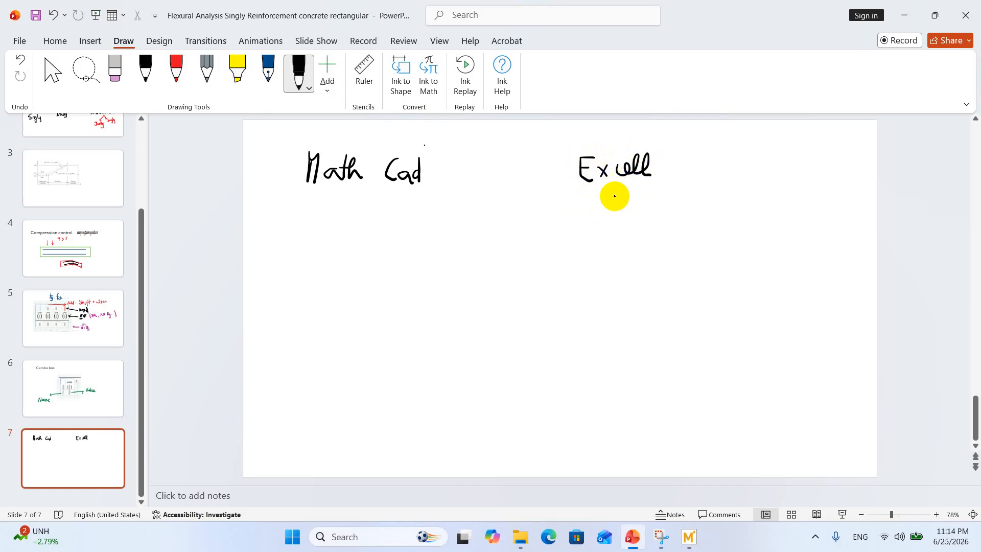
mouse_move(581, 176)
left_mouse_down()
mouse_move(584, 193)
mouse_move(662, 196)
left_mouse_up()
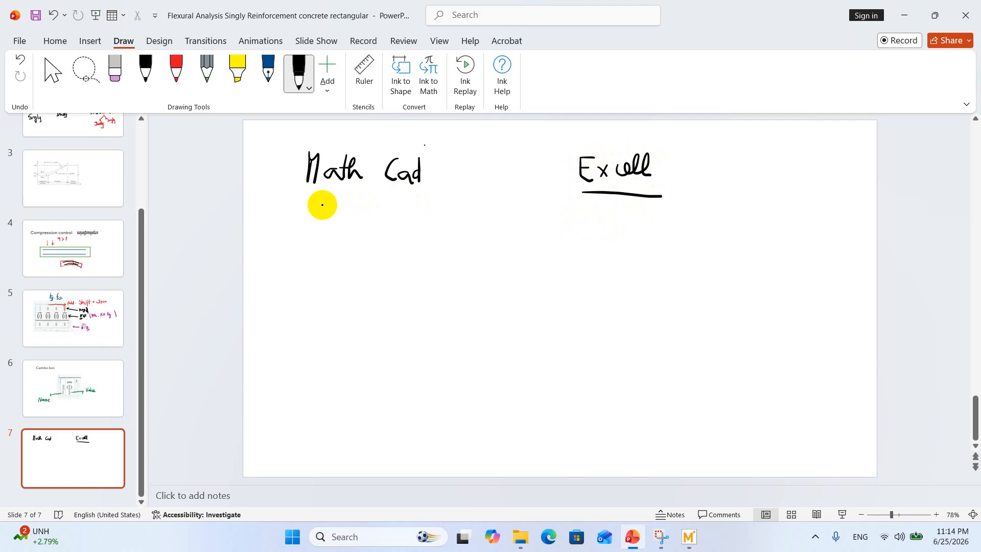
left_click_drag(303, 201, 420, 205)
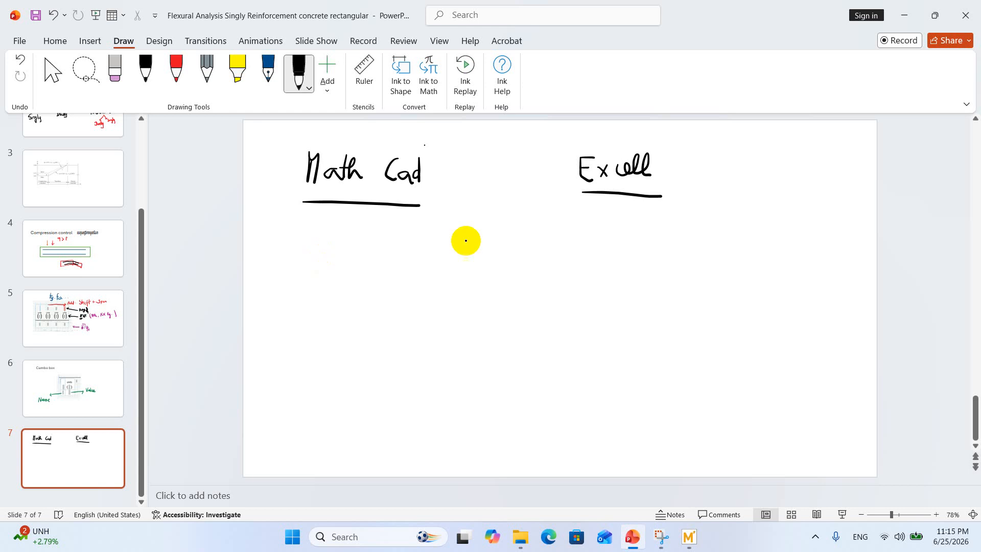
- Switch to Mathcad Prime and insert a basic combo box near the worksheet grid's upper-left corner
left_click(689, 537)
left_click(268, 255)
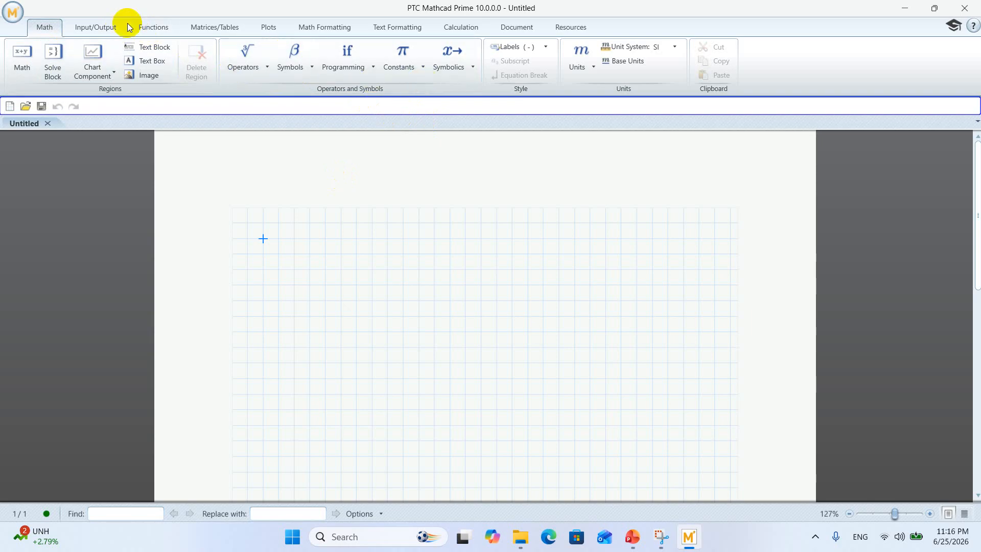
left_click(93, 30)
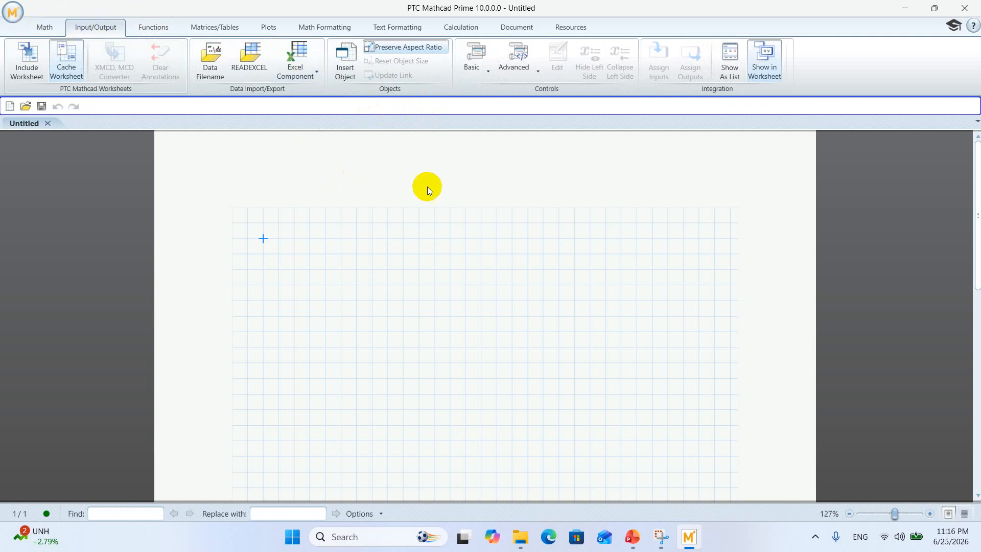
left_click(488, 71)
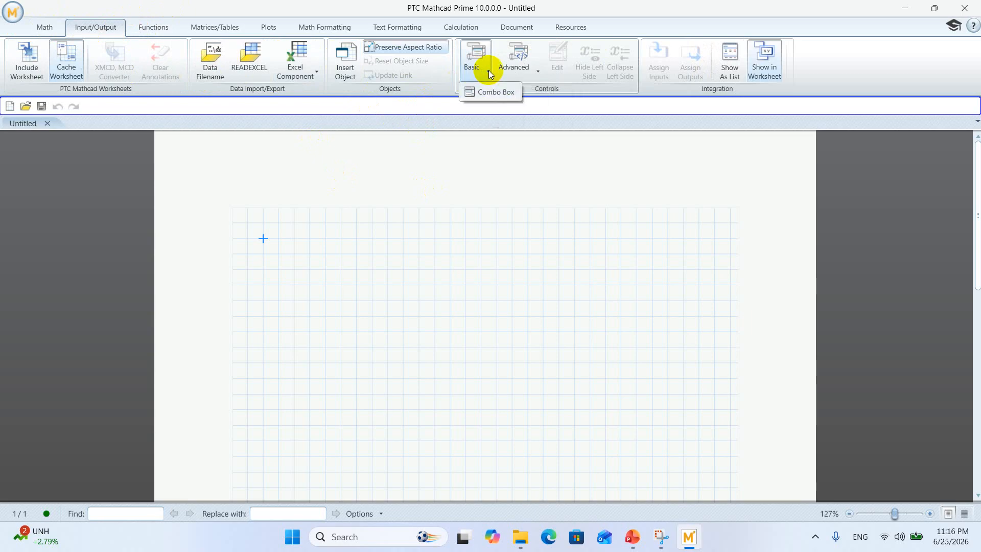
left_click(486, 94)
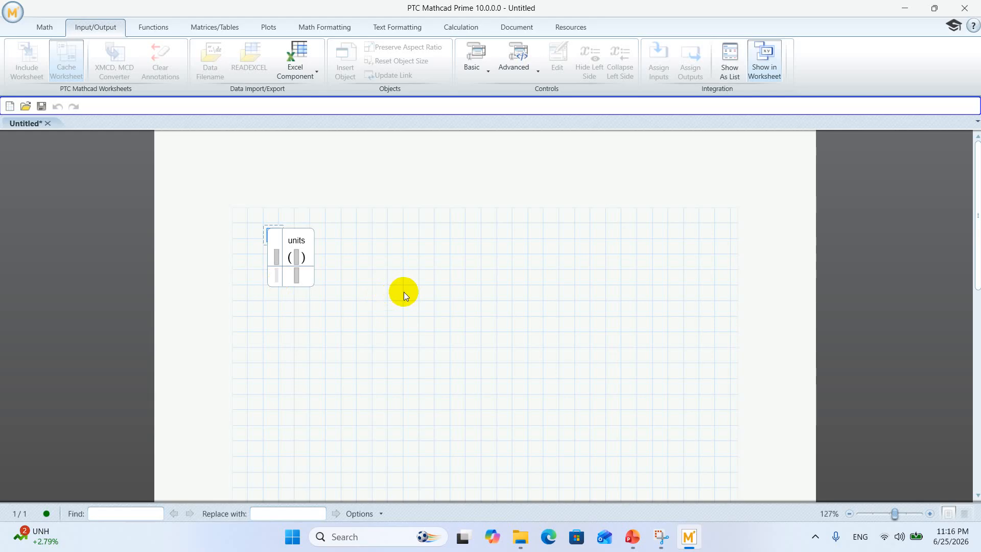
- Fill the combo box with option a set to 2 and option b set to 3
type("a")
left_click(298, 276)
type("2")
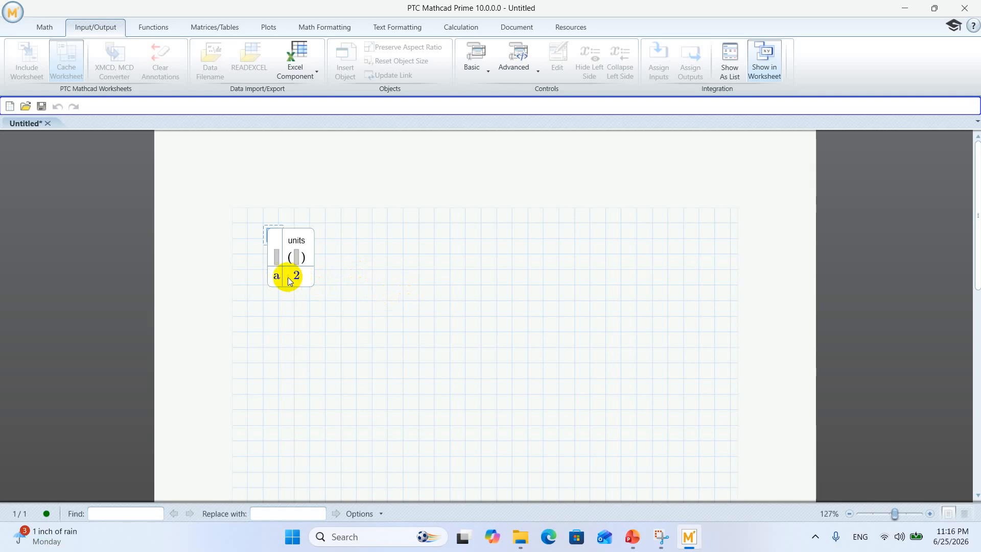
key("Return")
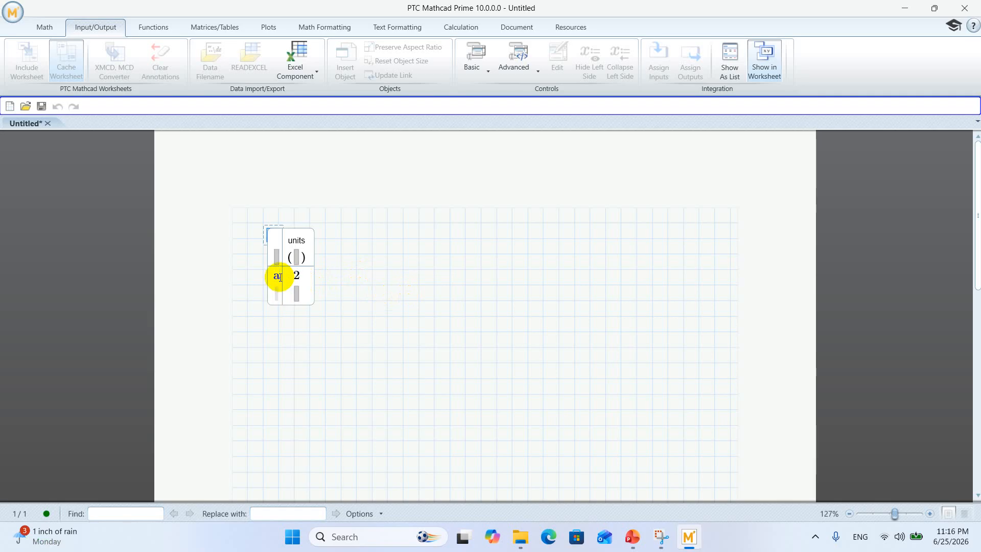
type("b")
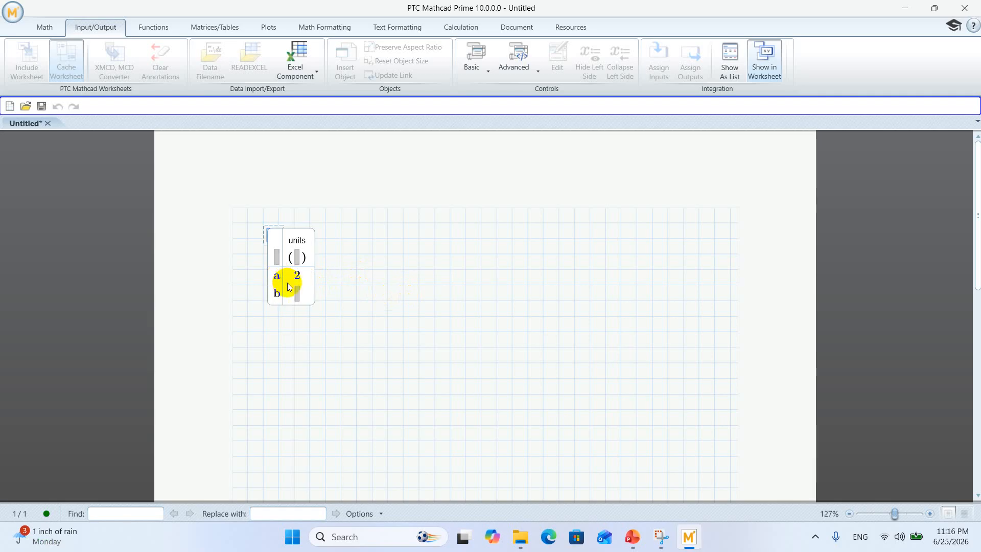
left_click(297, 291)
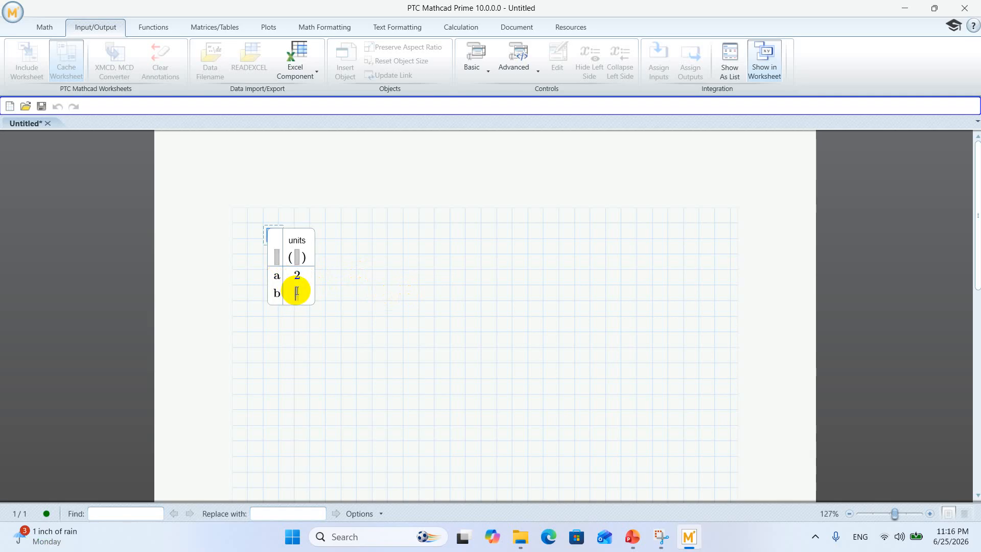
type("3")
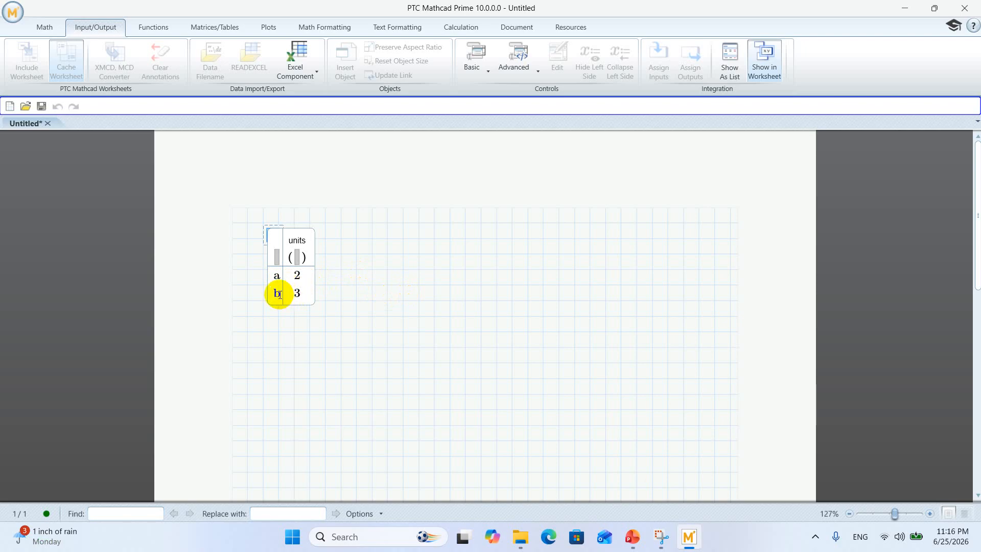
- Add option c with value 4 to the combo box, finish editing it and show its list of options
left_click(279, 294)
key("Return")
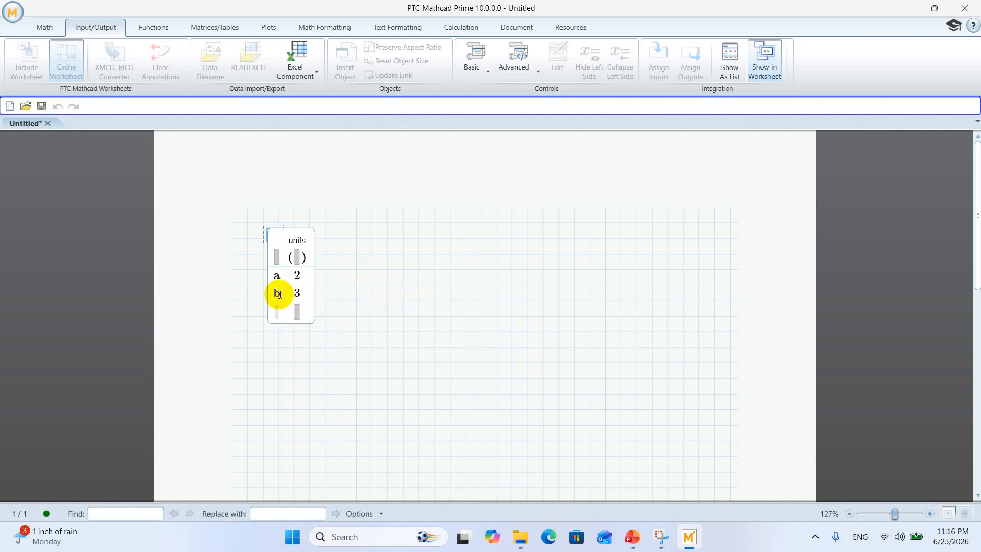
type("c")
left_click(295, 310)
type("4")
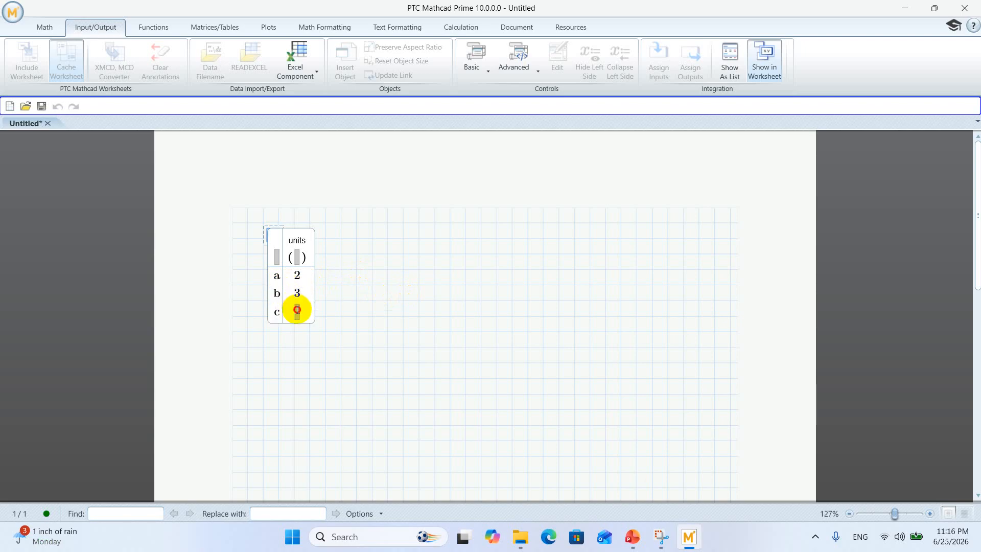
left_click(417, 329)
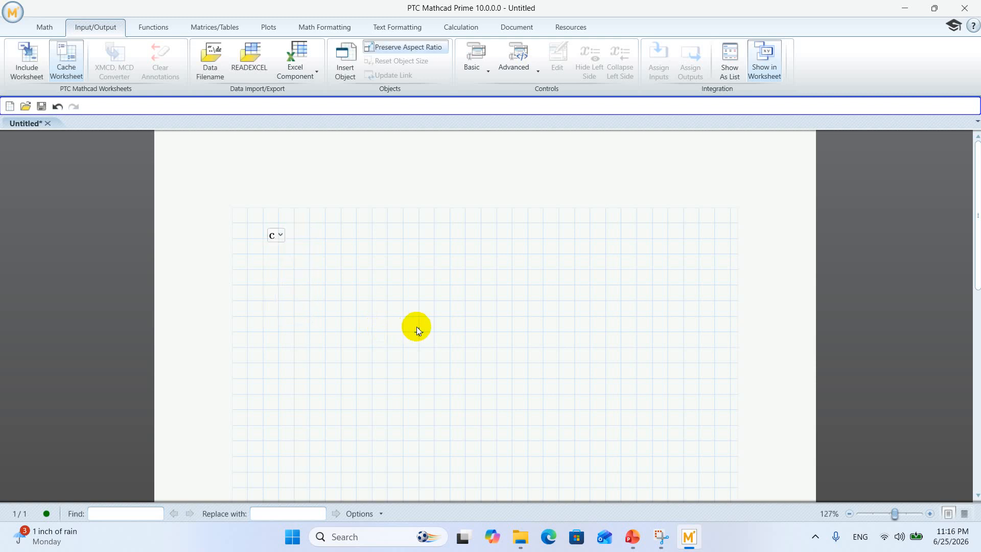
left_click(280, 235)
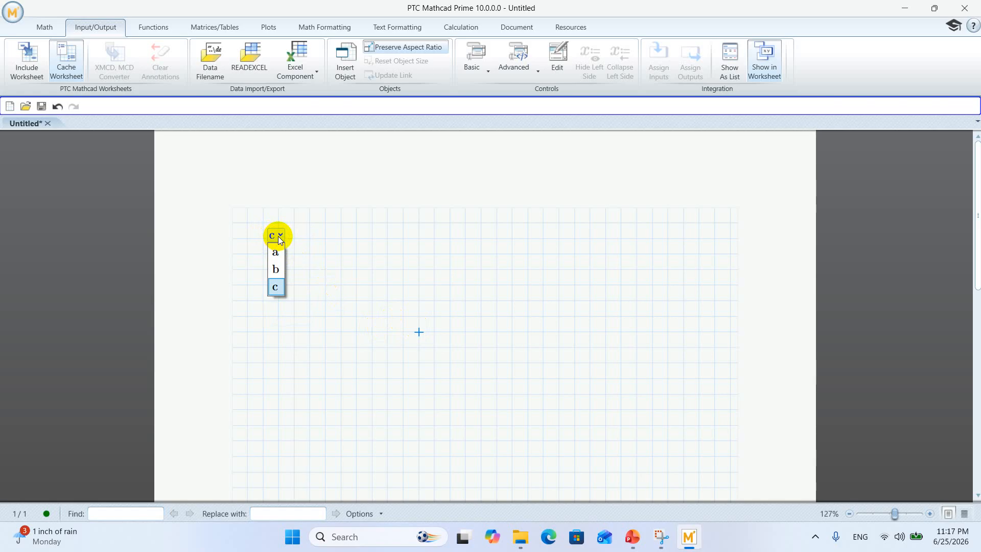
- Define a variable x beside the first combo box and assign a new combo box to it
left_click(338, 239)
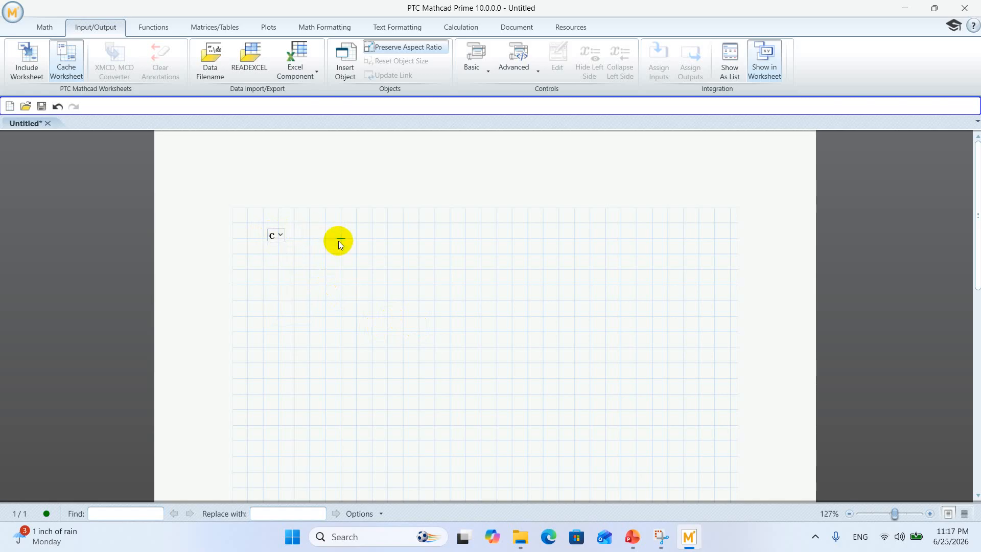
type("x")
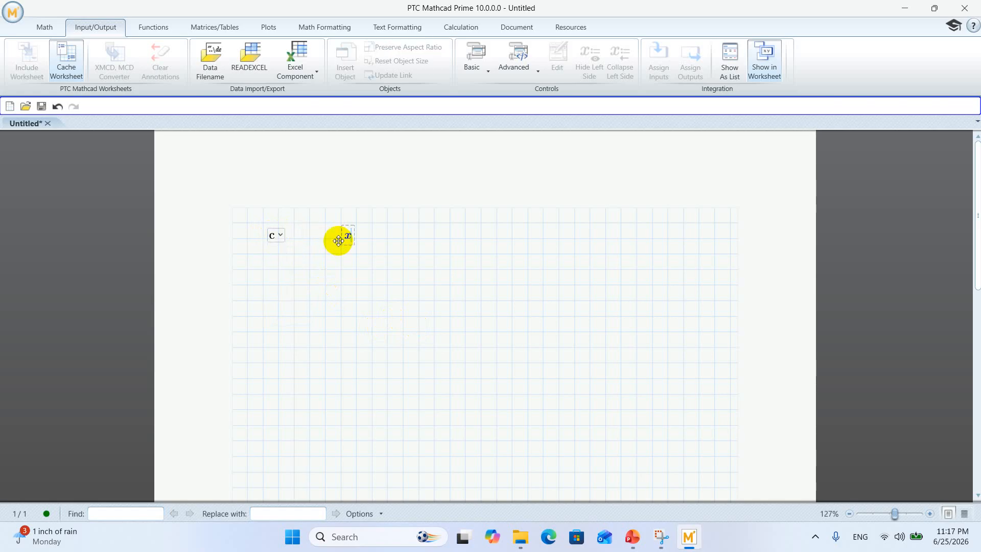
type(":=")
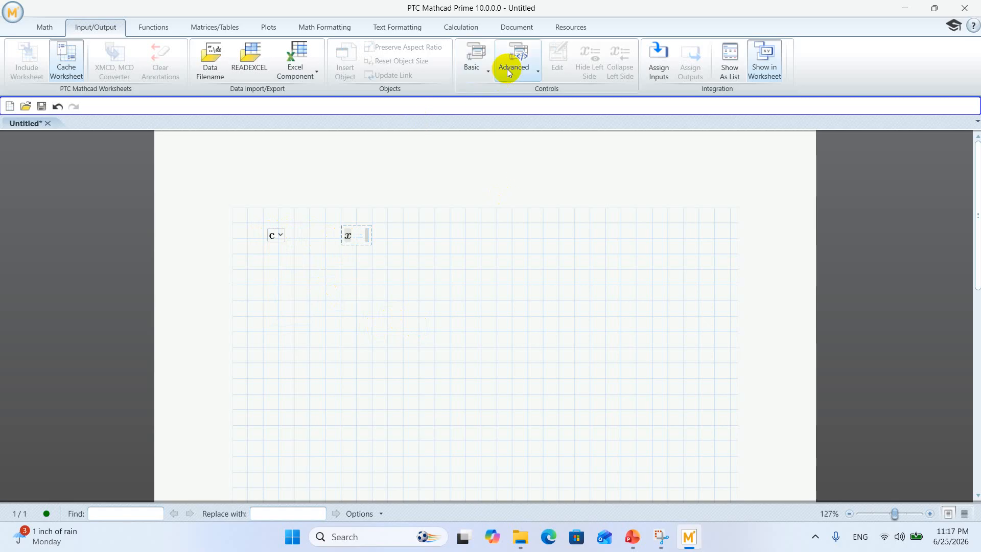
left_click(488, 72)
left_click(504, 95)
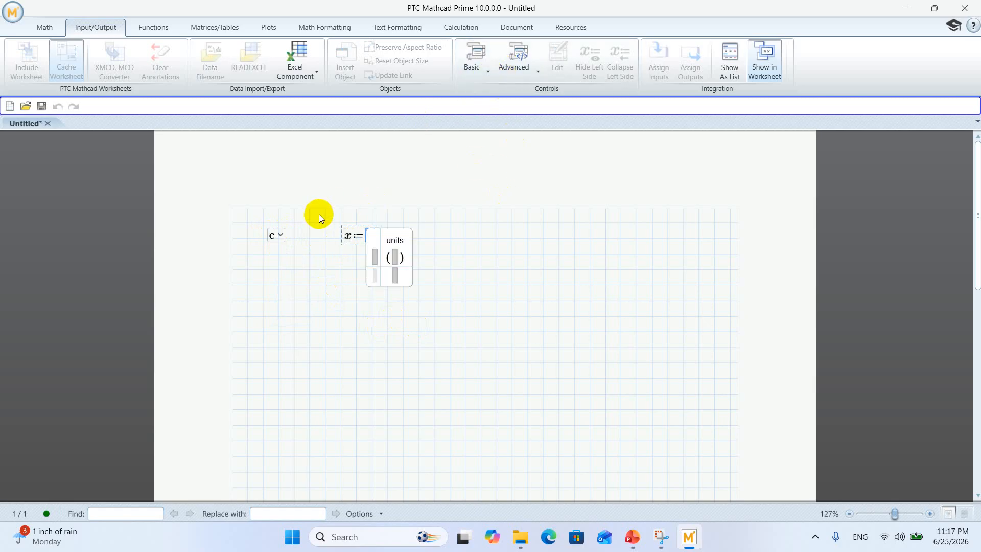
- Fill the combo box of x with option a set to 2 and option b set to 3
left_click(377, 273)
type("a")
left_click(395, 272)
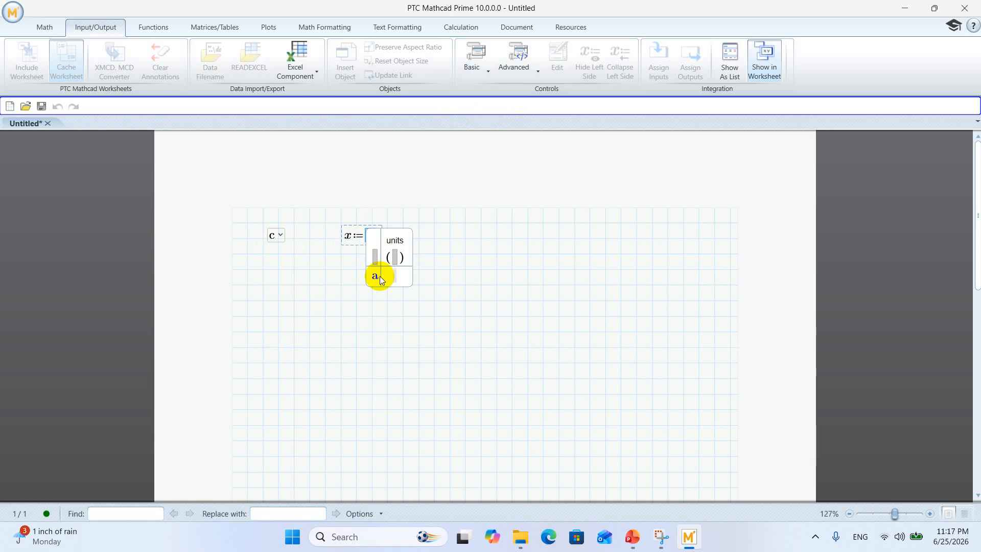
type("2")
key("Return")
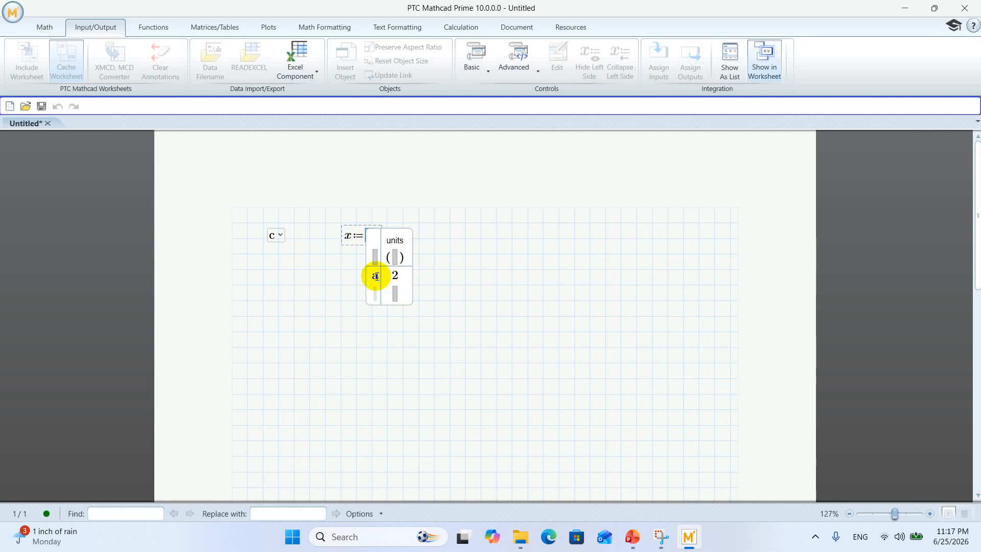
type("b")
left_click(395, 293)
type("3")
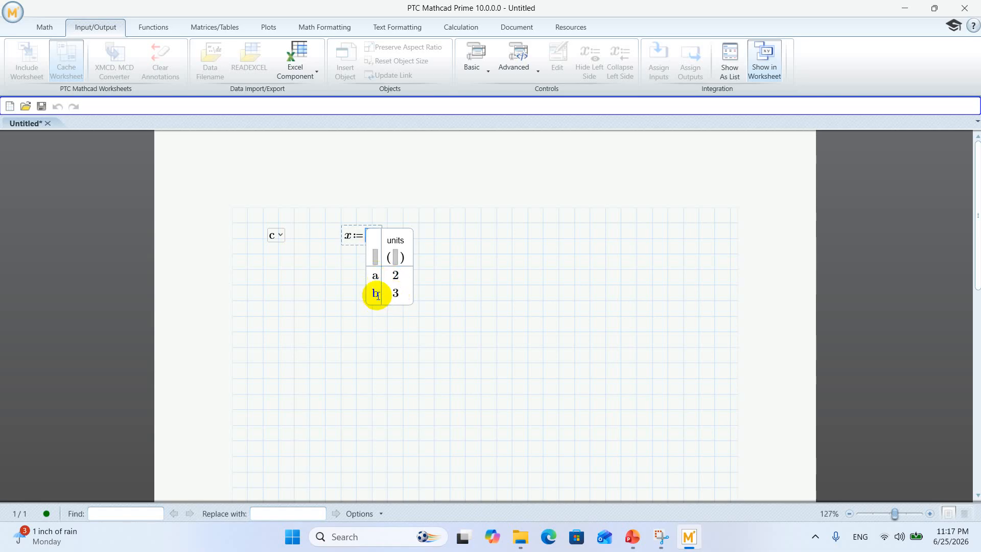
- Add option c as a third row in the combo box of x and finish editing it
key("Return")
type("c")
left_click(395, 310)
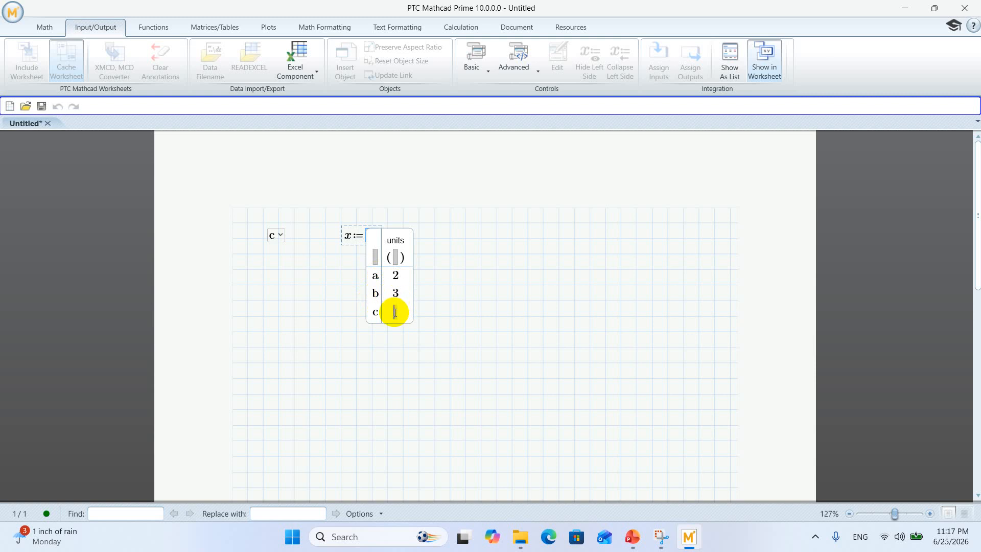
left_click(494, 333)
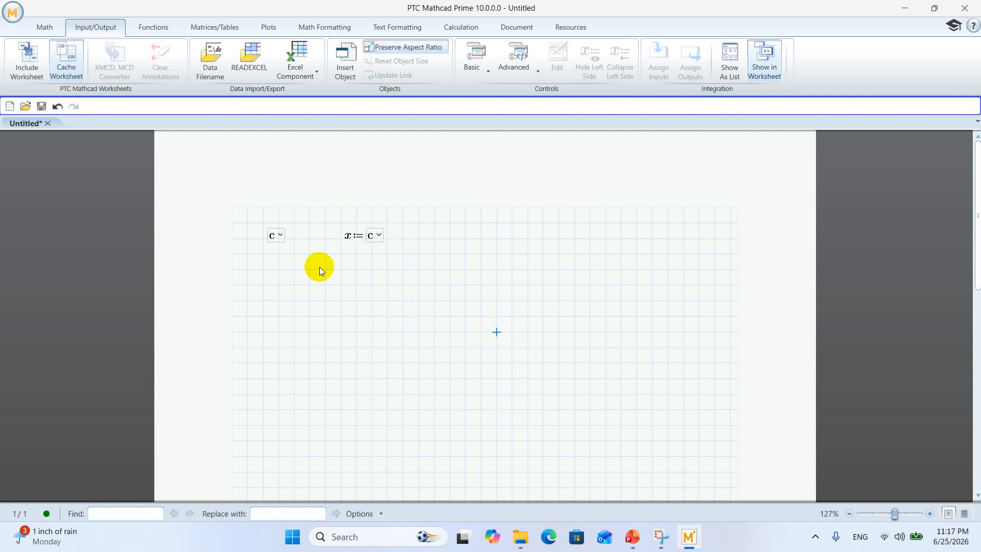
- Delete the standalone combo box that is not assigned to a variable
left_click(294, 238)
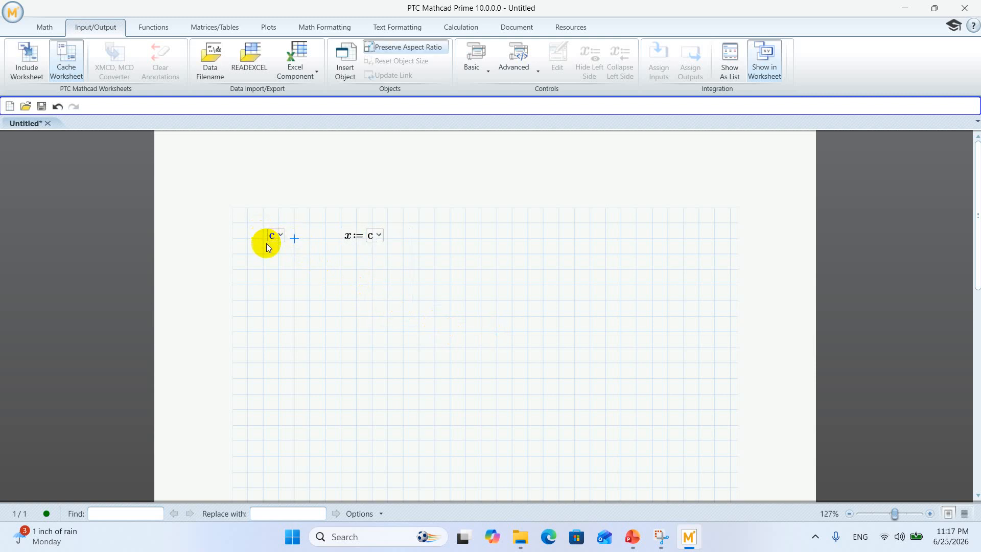
left_click(271, 234)
key("Delete")
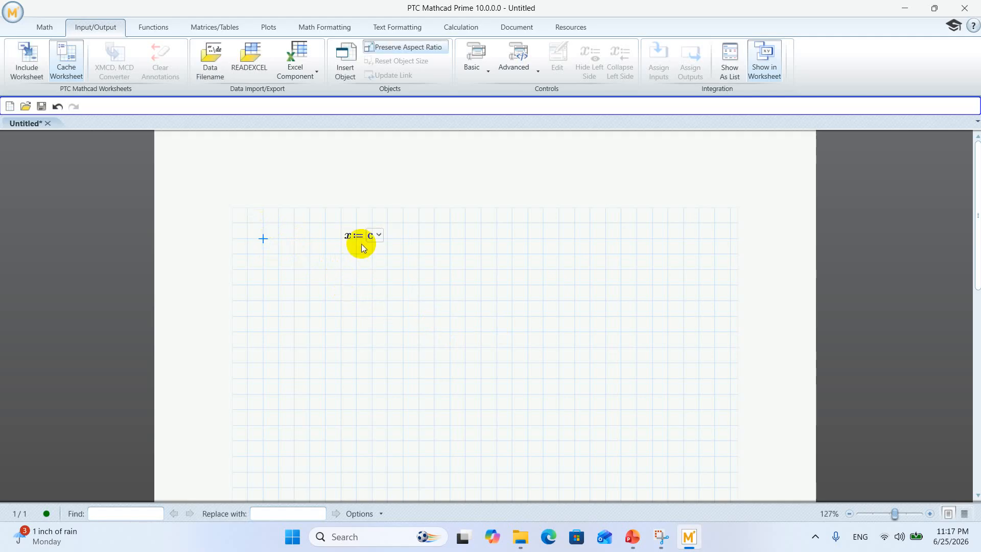
- Choose option a in the combo box of x and evaluate x in a new region below the definition
left_click(378, 237)
left_click(375, 249)
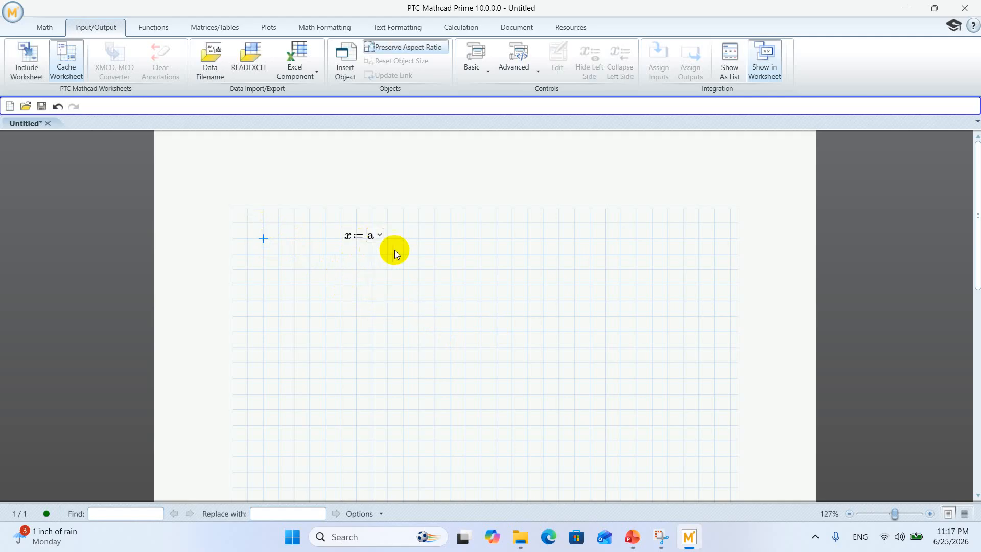
left_click(330, 270)
type("x")
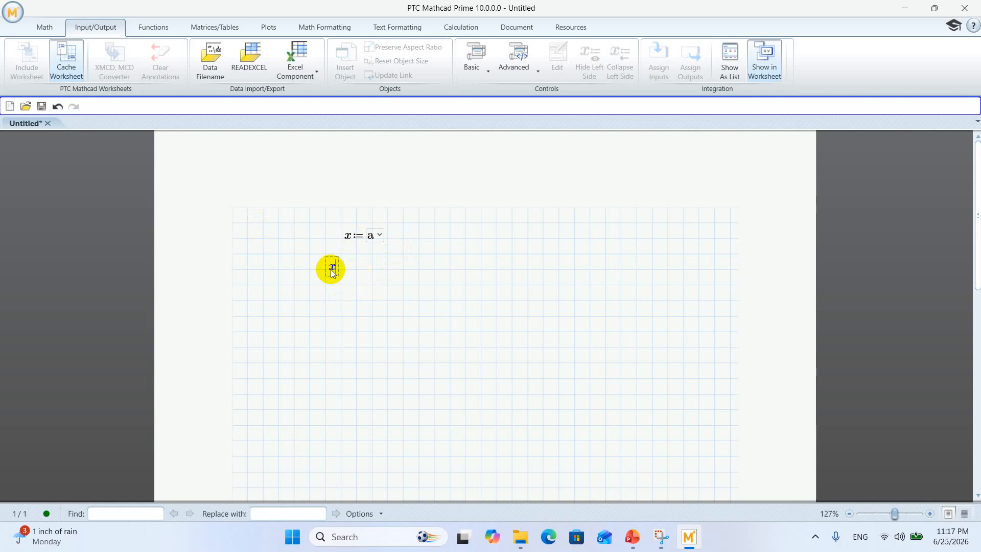
type("=2")
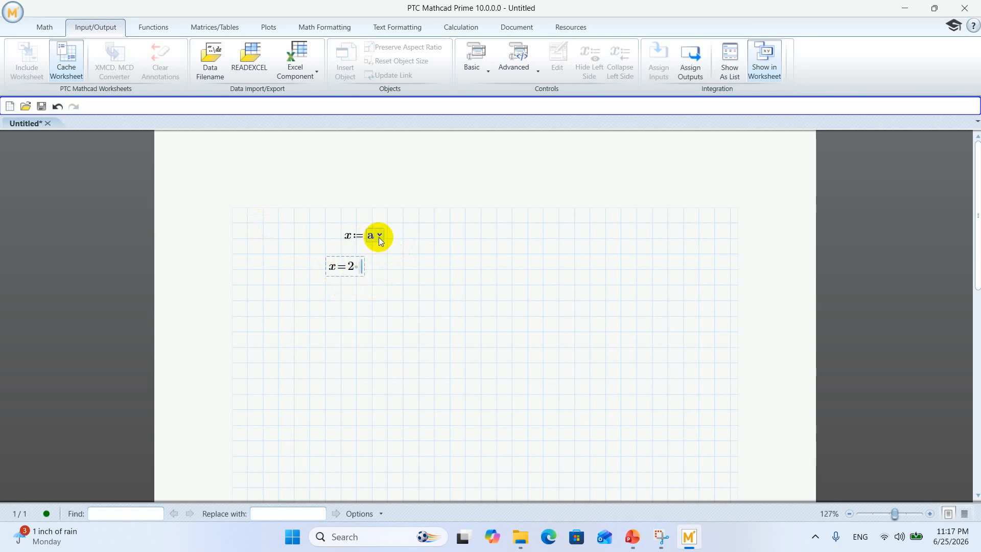
- Move the evaluation of x further down, clear of the option list, and choose option c in the combo box of x
left_click_drag(322, 254, 325, 284)
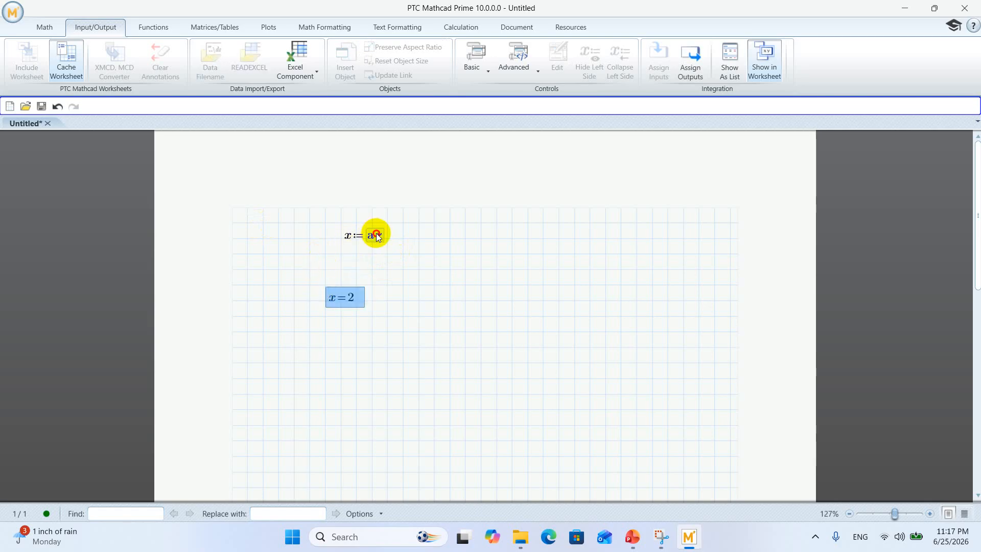
left_click(377, 236)
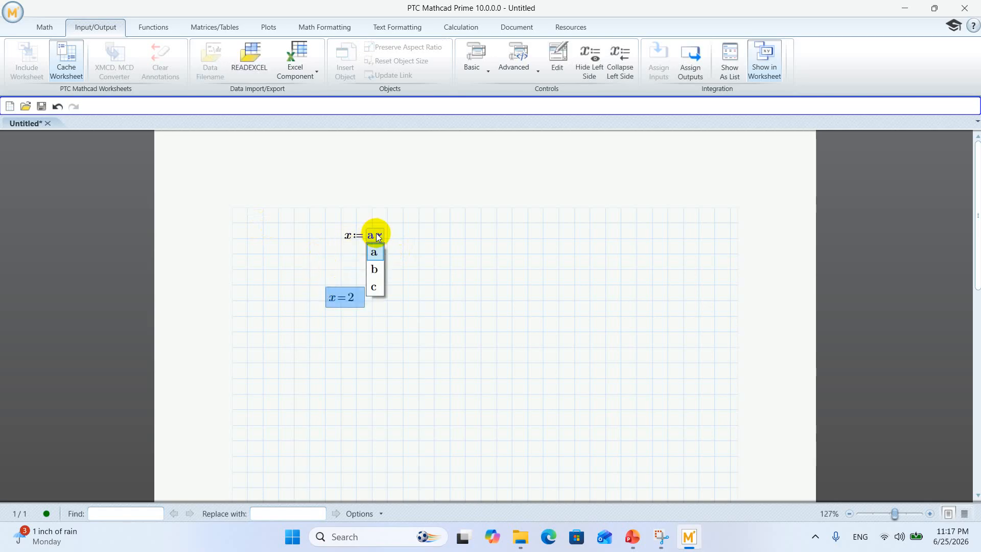
left_click(375, 286)
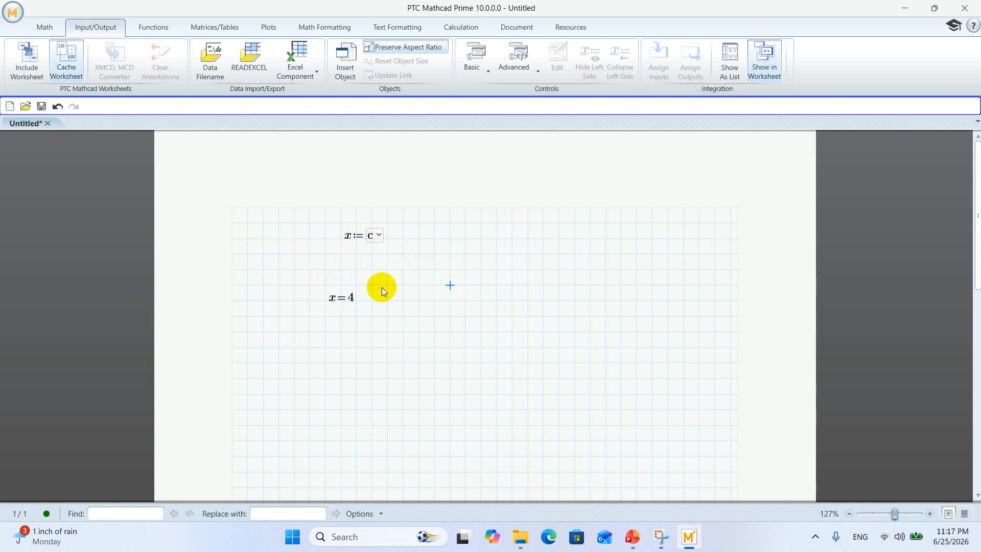
- Move the evaluation of x back up so it sits directly beneath the combo box definition, aligned with it
left_click(333, 302)
left_click_drag(322, 286, 332, 257)
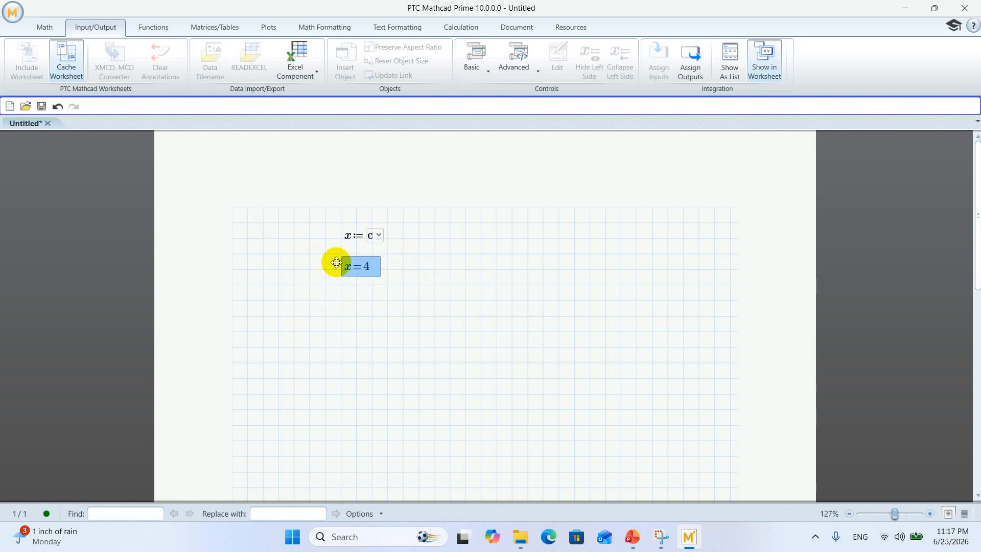
left_click(418, 286)
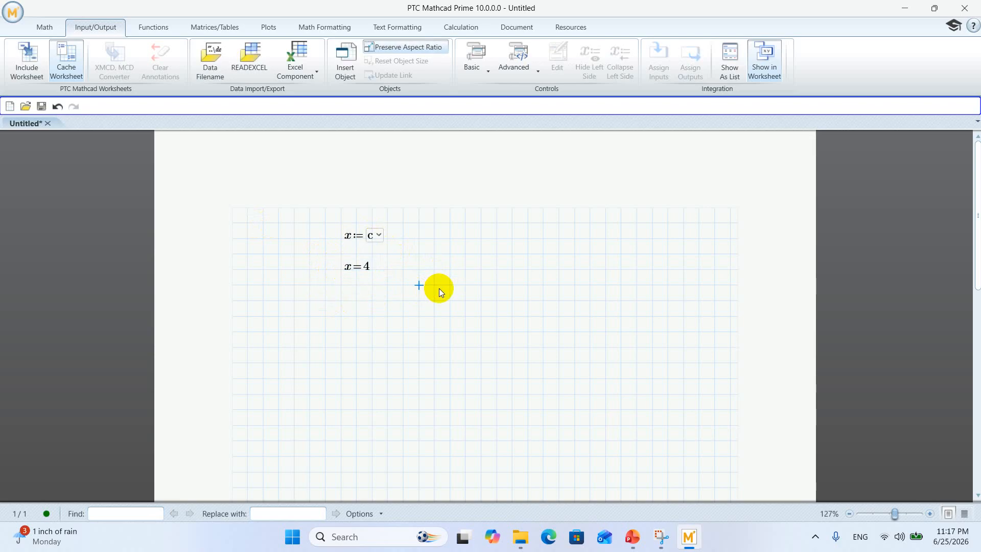